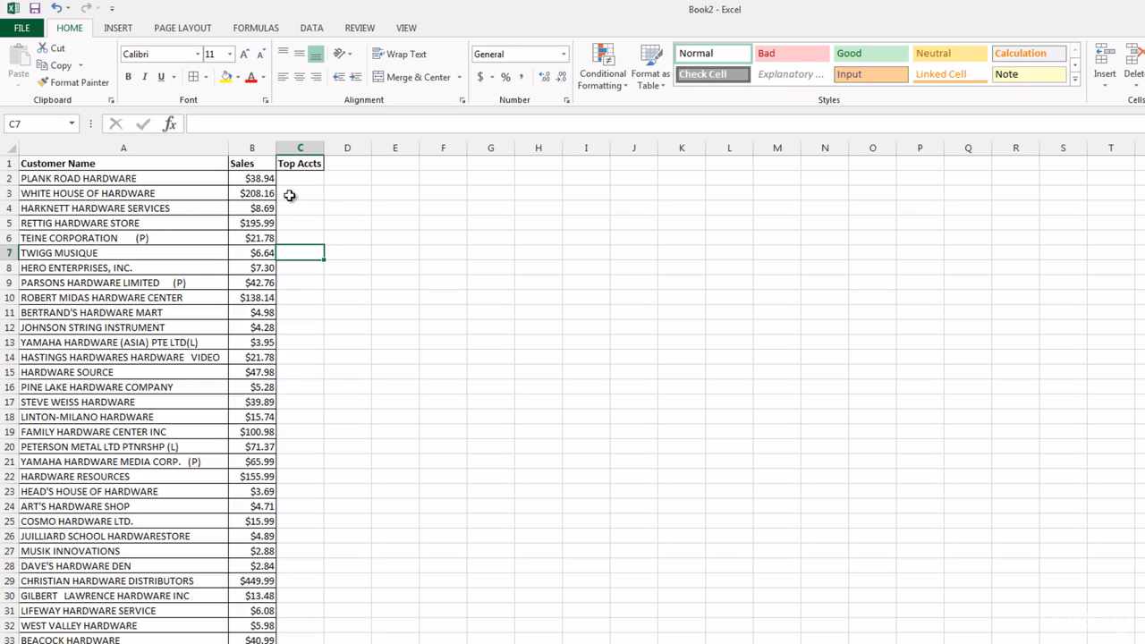
Enter the formula =IF(B2>100,"Yes","No") in C2 under Top Accts.
click(318, 182)
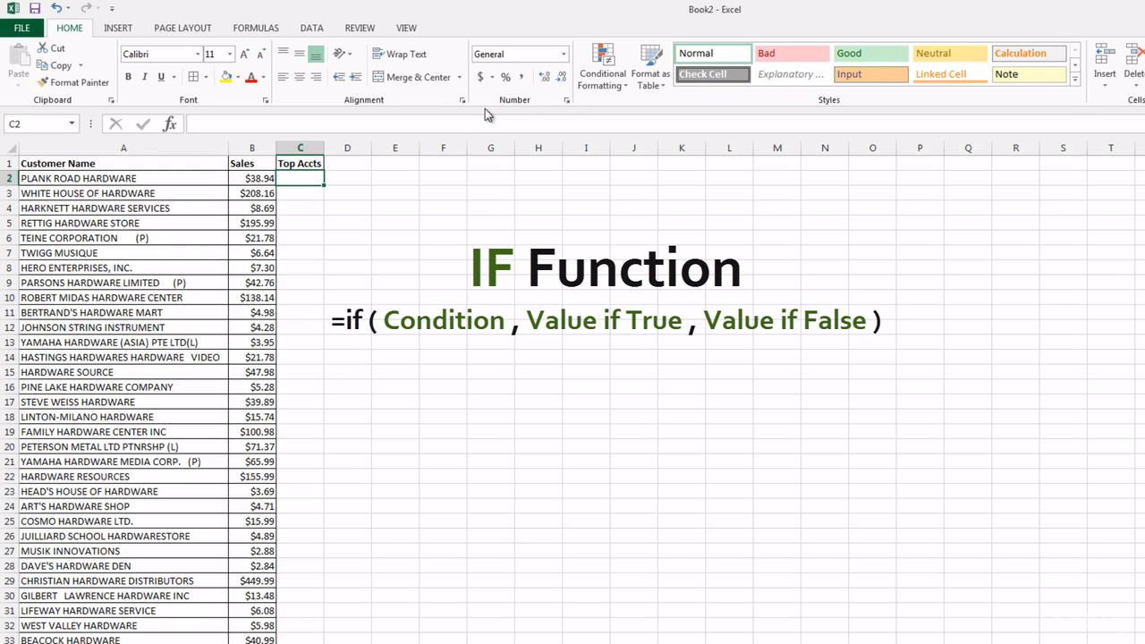
text(=)
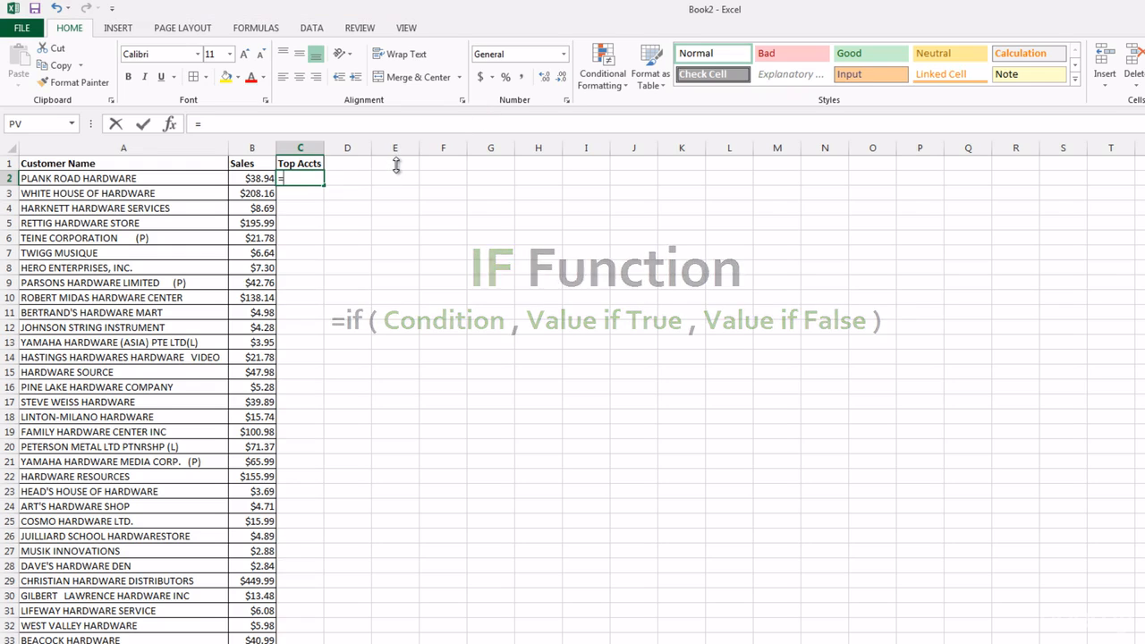
text(if)
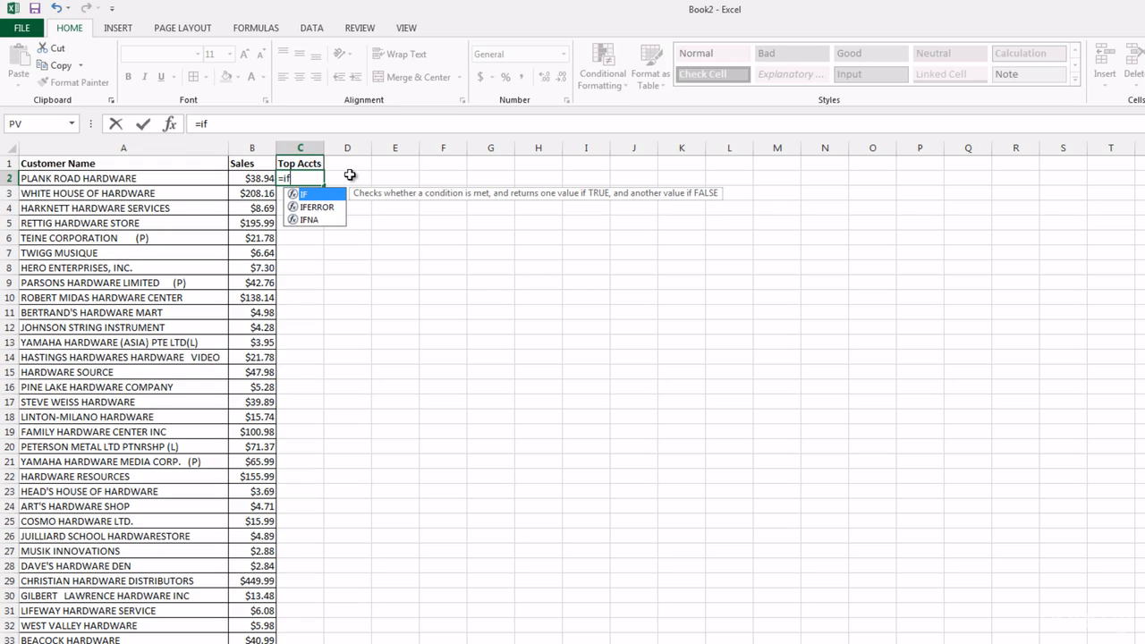
text(()
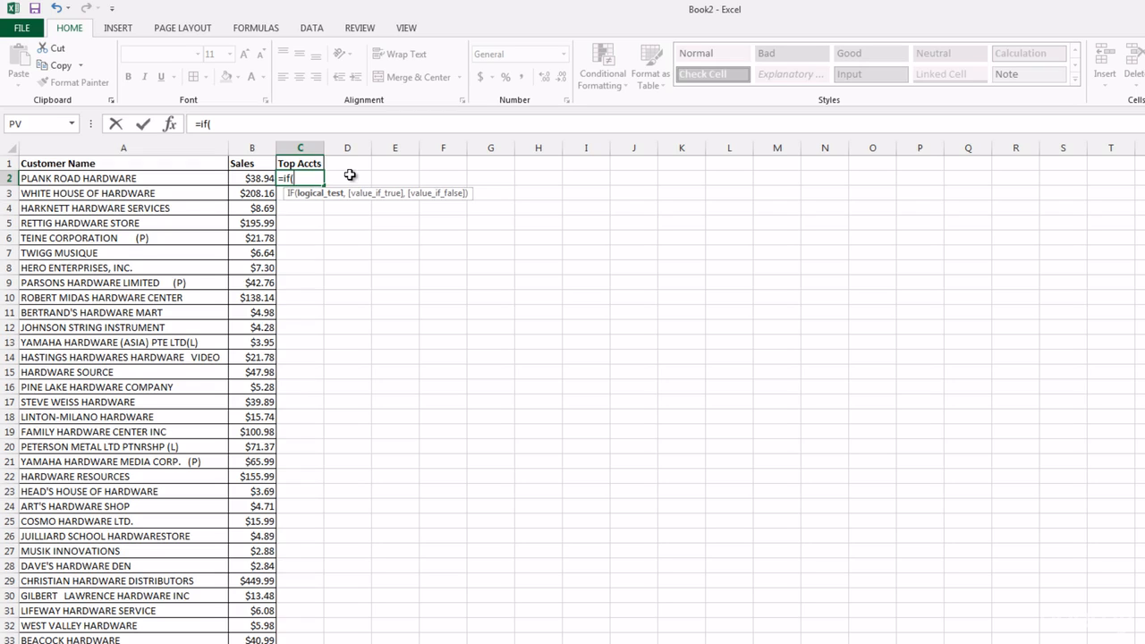
click(257, 180)
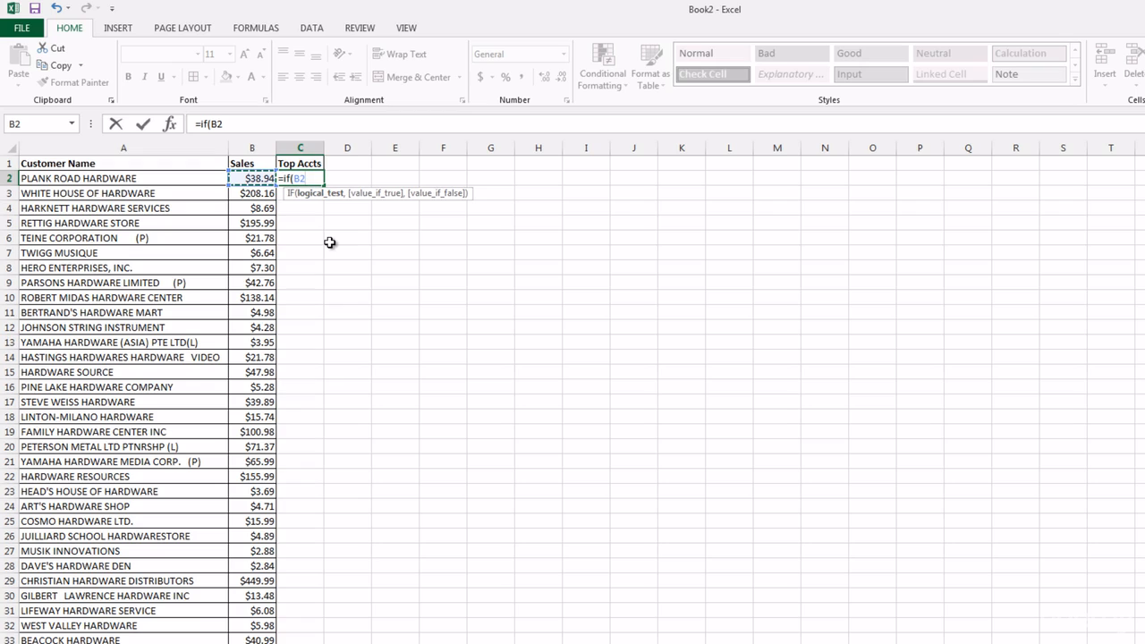
text(>100)
text(,"Y)
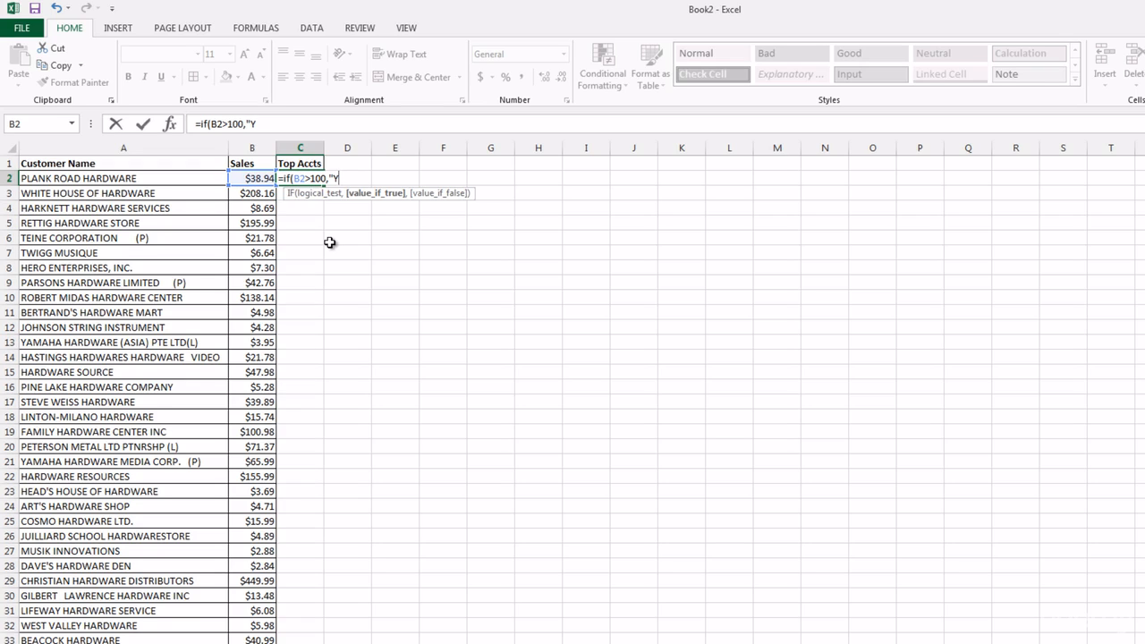
text(es",)
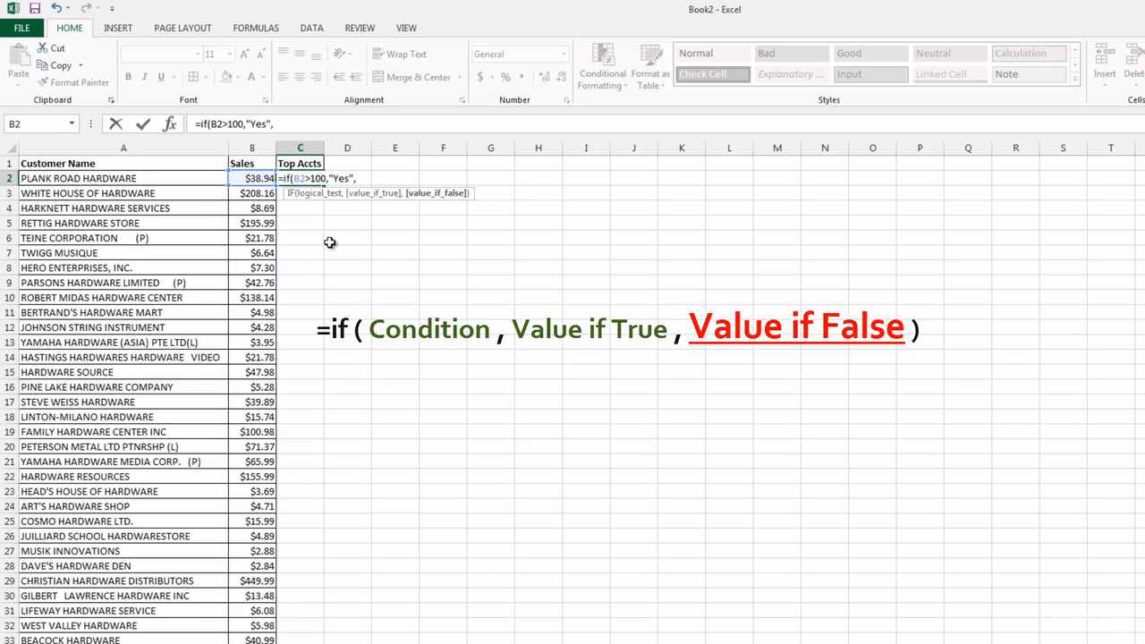
text("n)
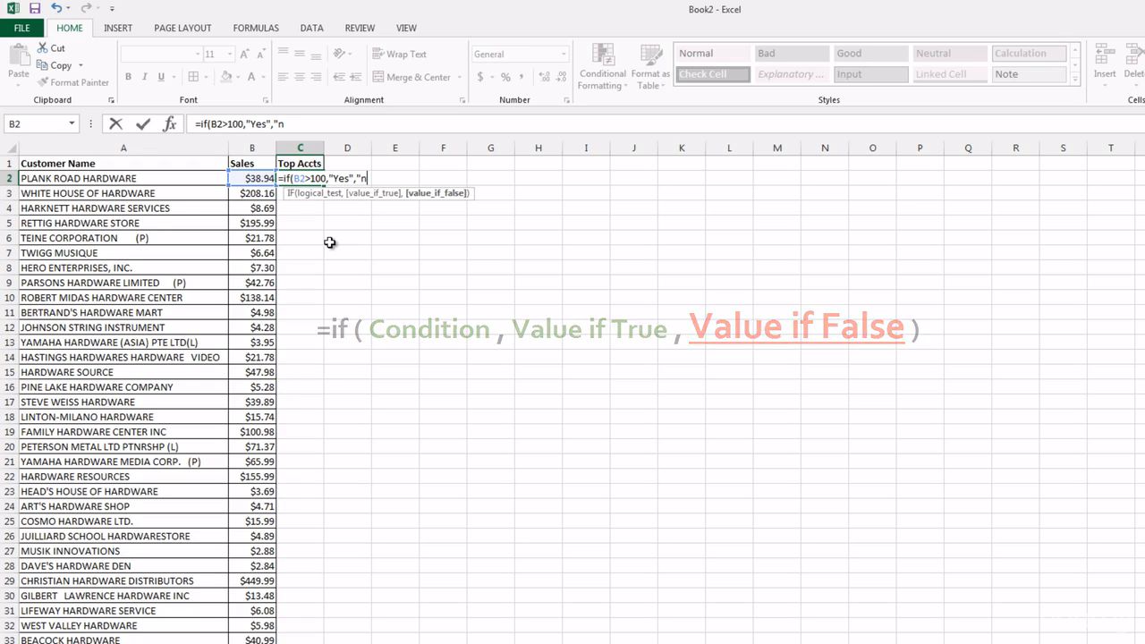
key(BackSpace)
text(N)
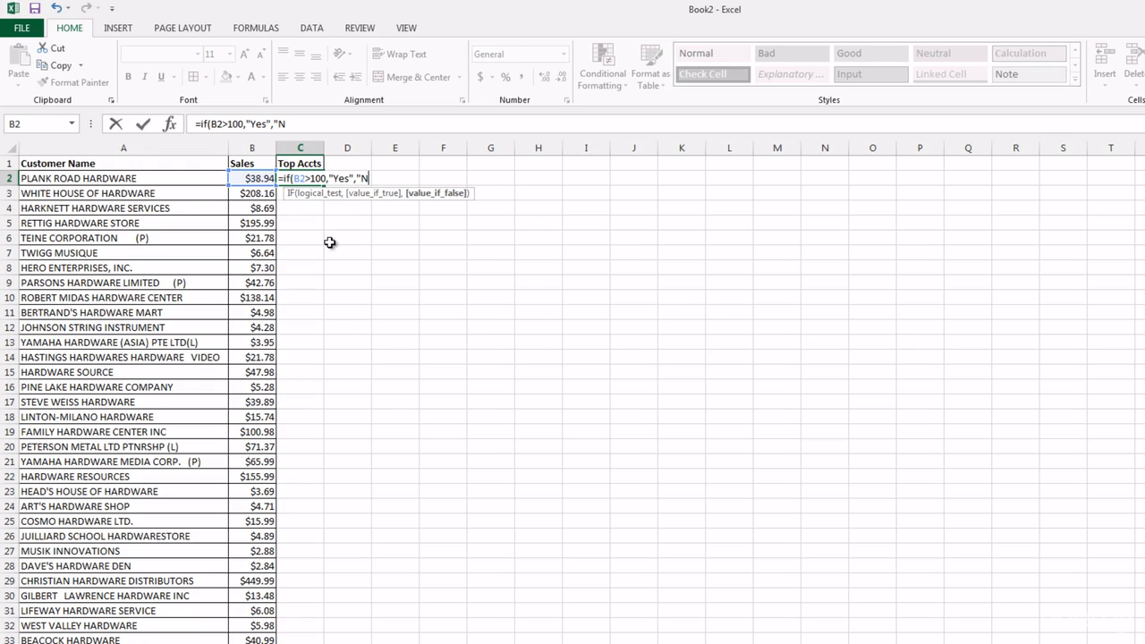
text(o"))
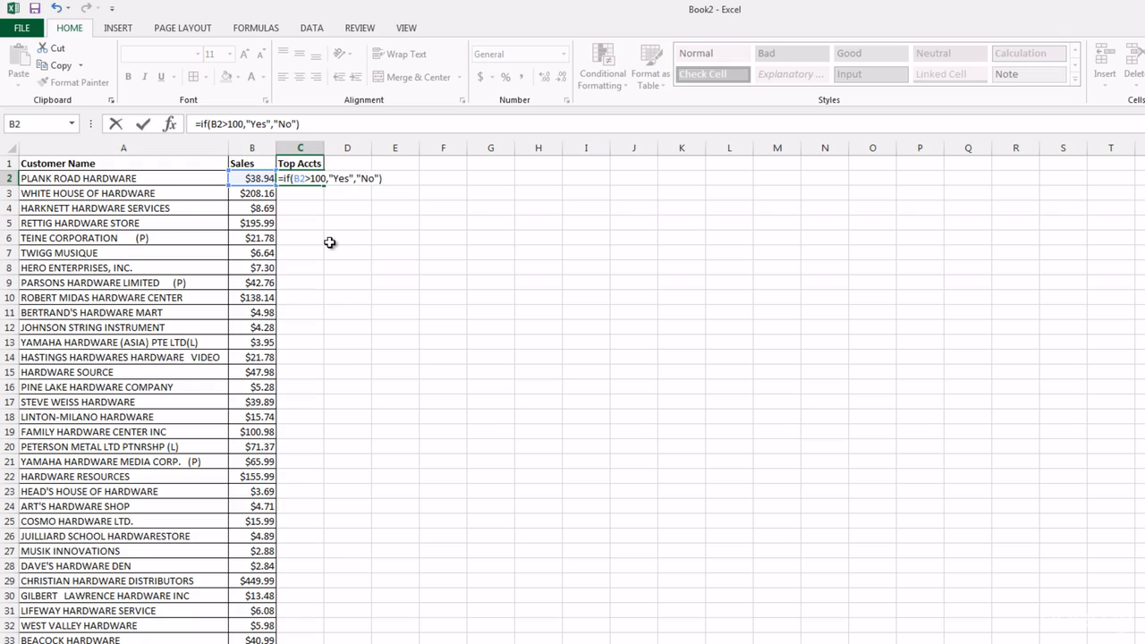
key(Return)
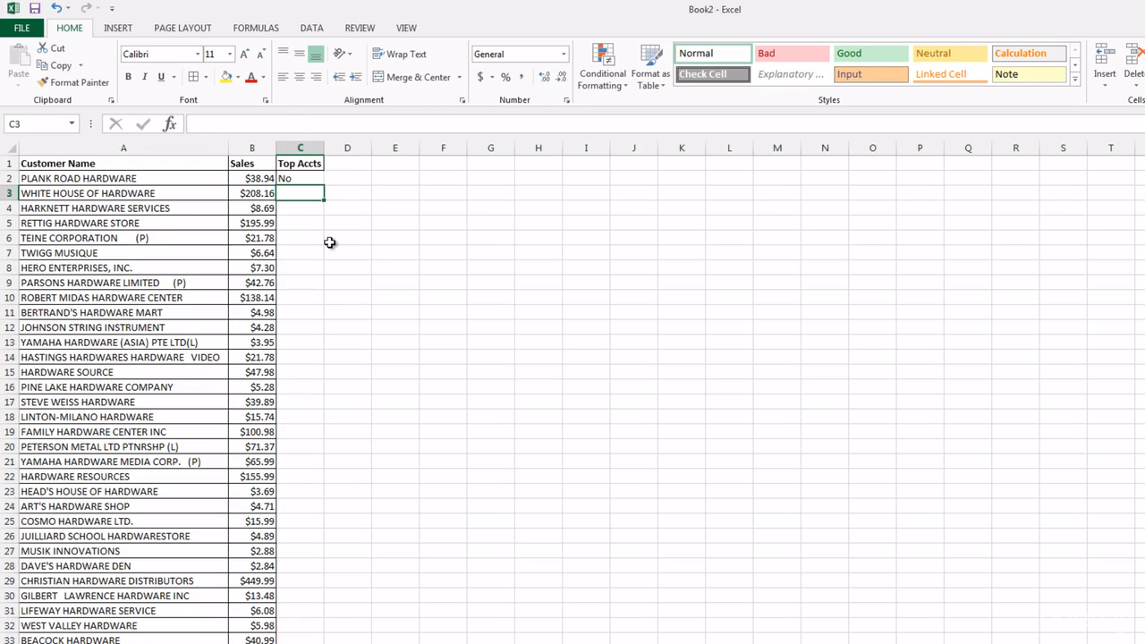
Review the IF formula in C2, and set the sales value in B2 to 101 to test it.
key(Up)
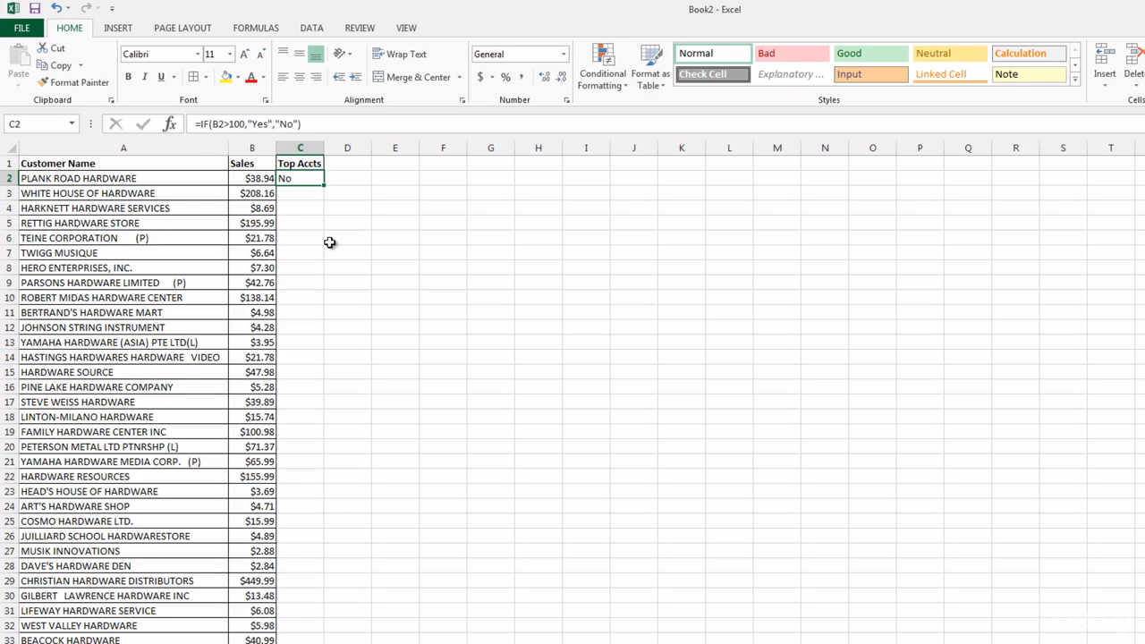
click(338, 126)
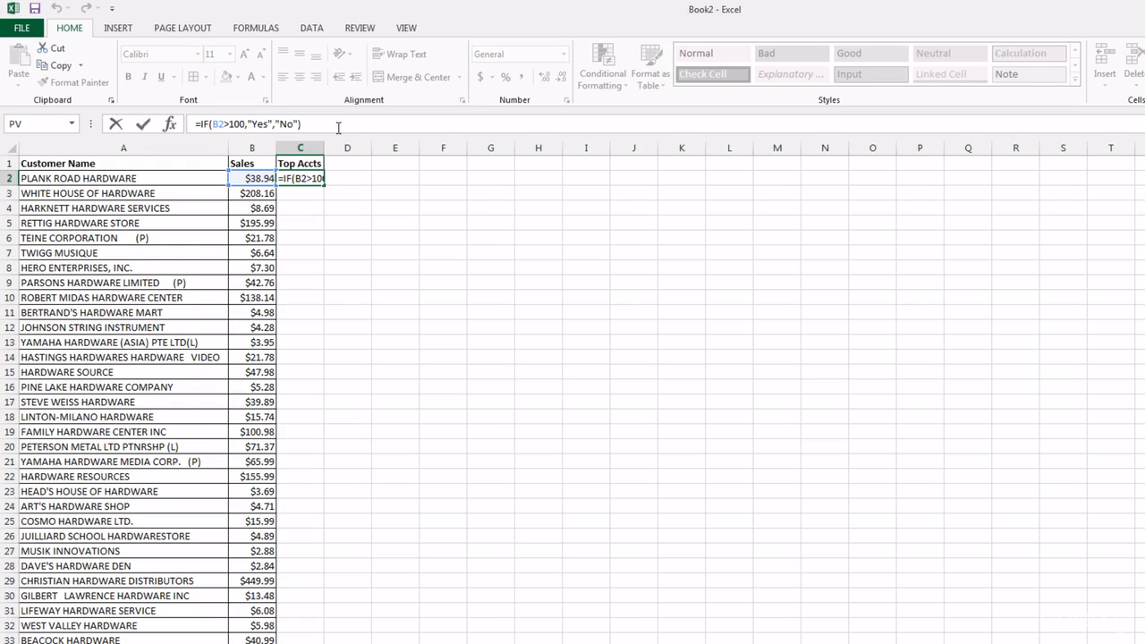
key(ctrl+Return)
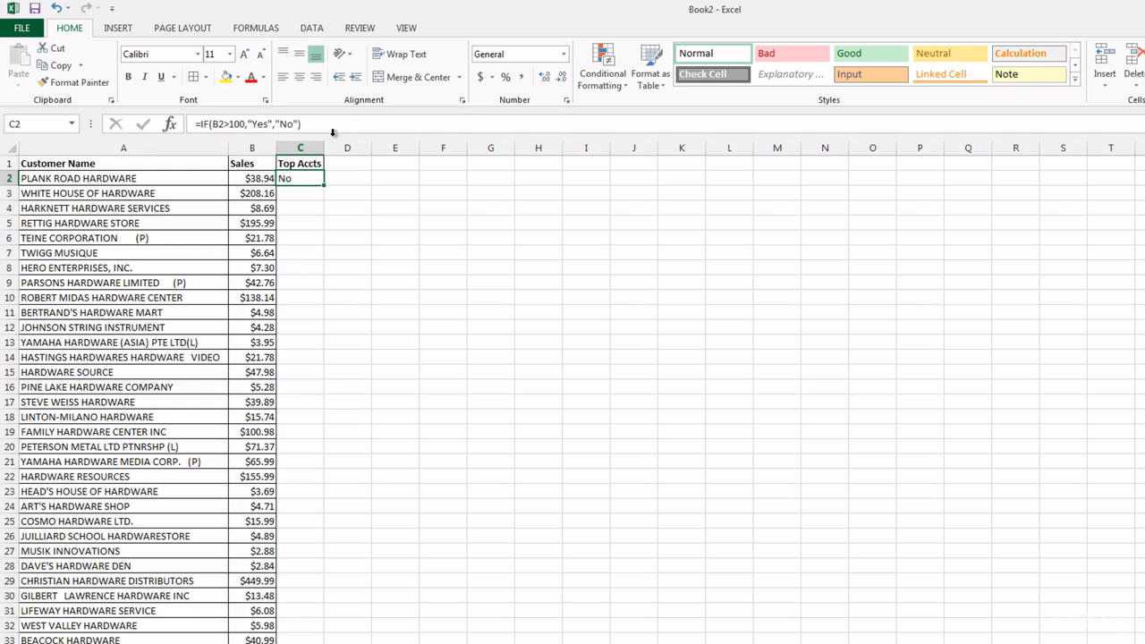
click(264, 180)
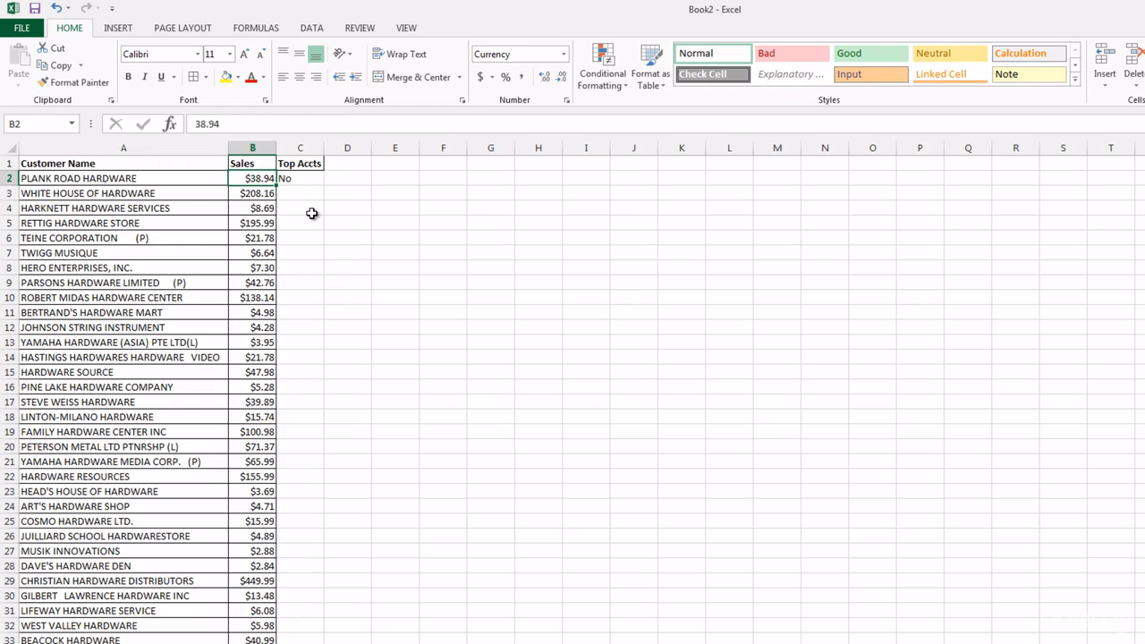
text(101)
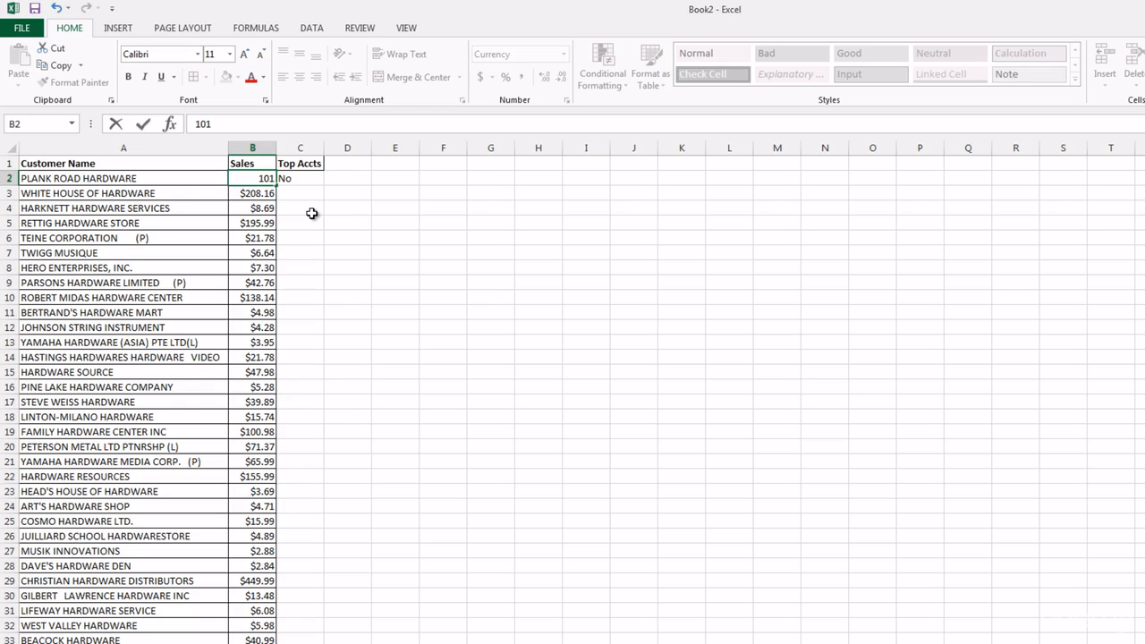
key(Return)
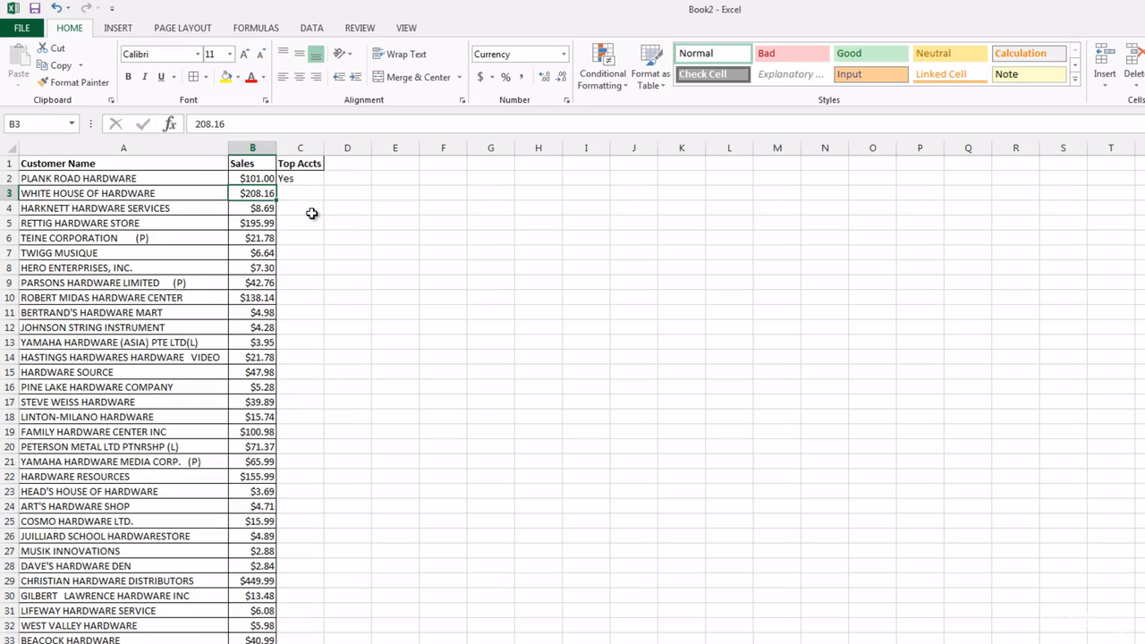
Fill the IF formula from C2 down the Top Accts column to the last customer row.
click(291, 176)
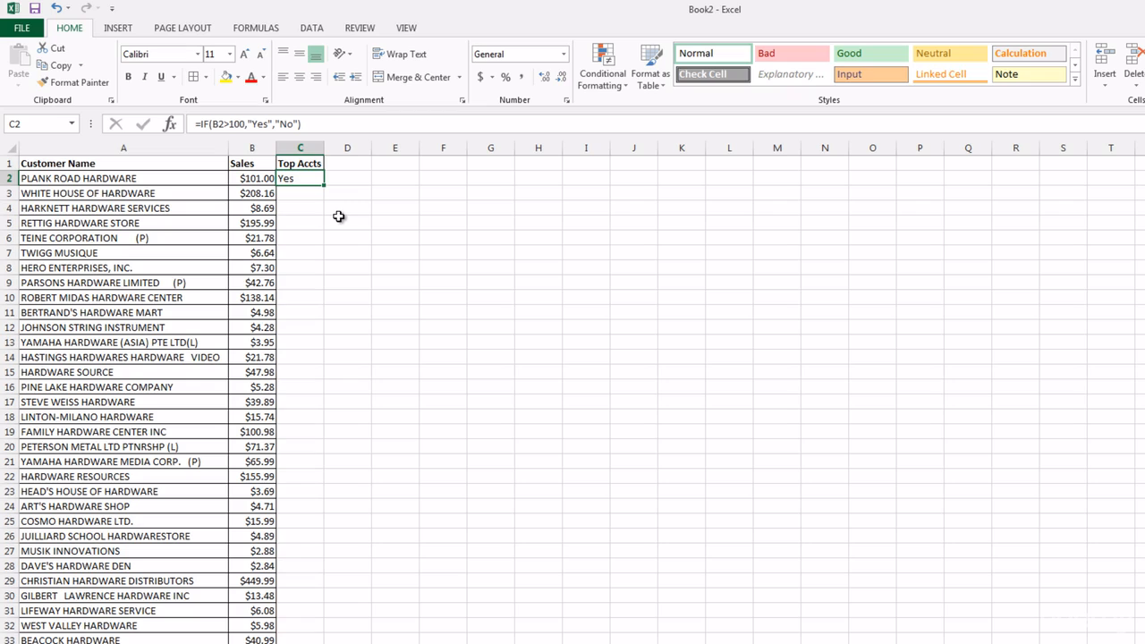
click(311, 125)
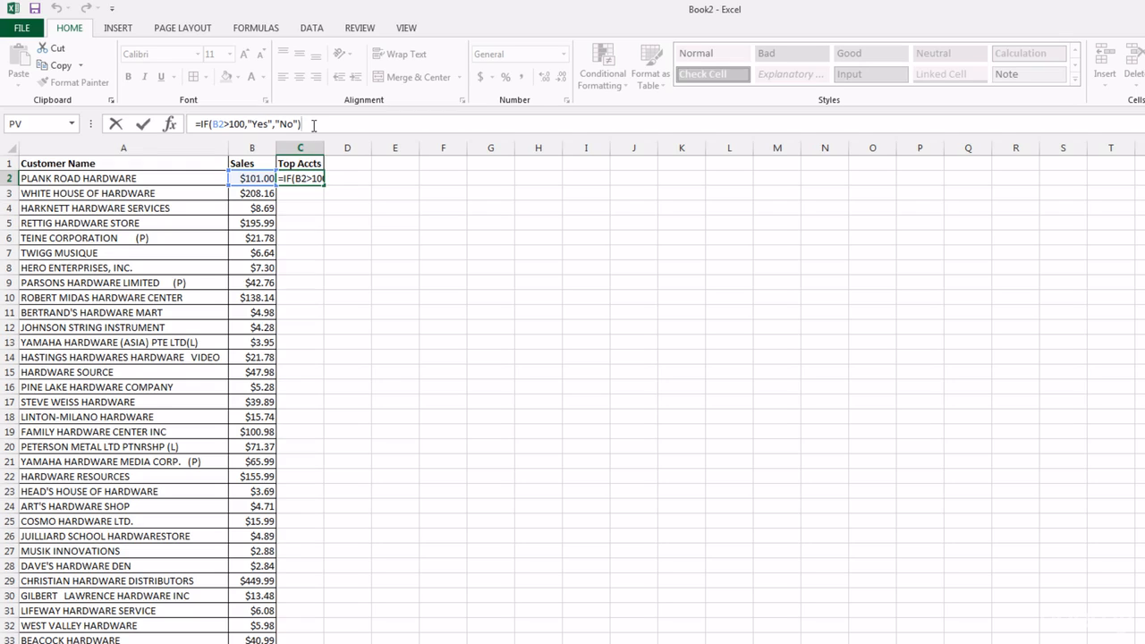
key(ctrl+Return)
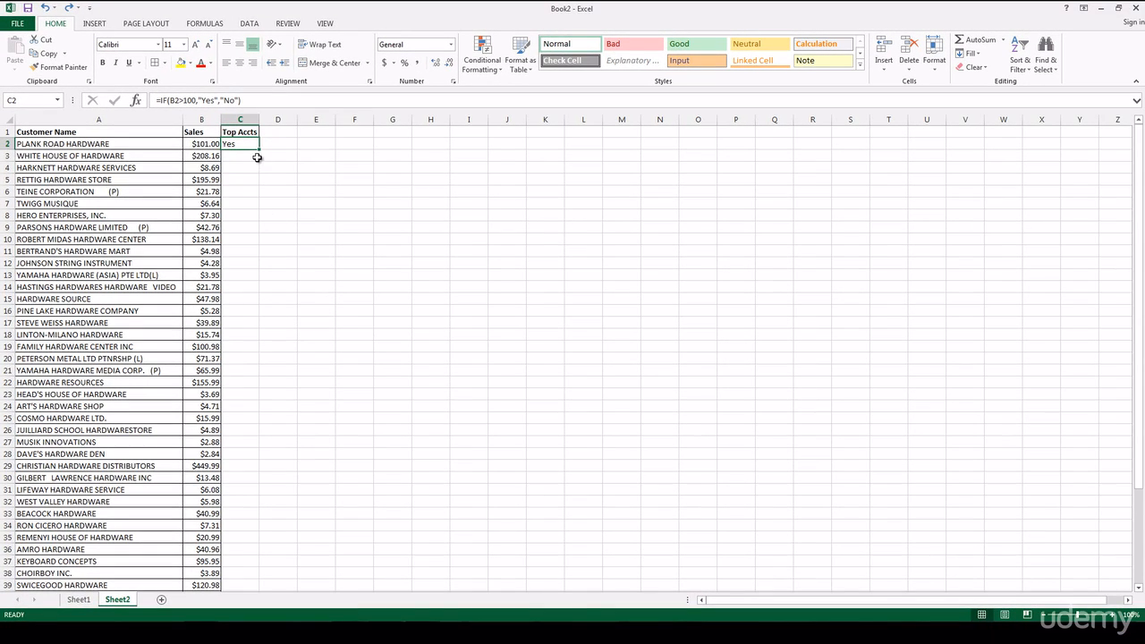
drag(260, 151, 257, 572)
scroll(358, 531, up, 3)
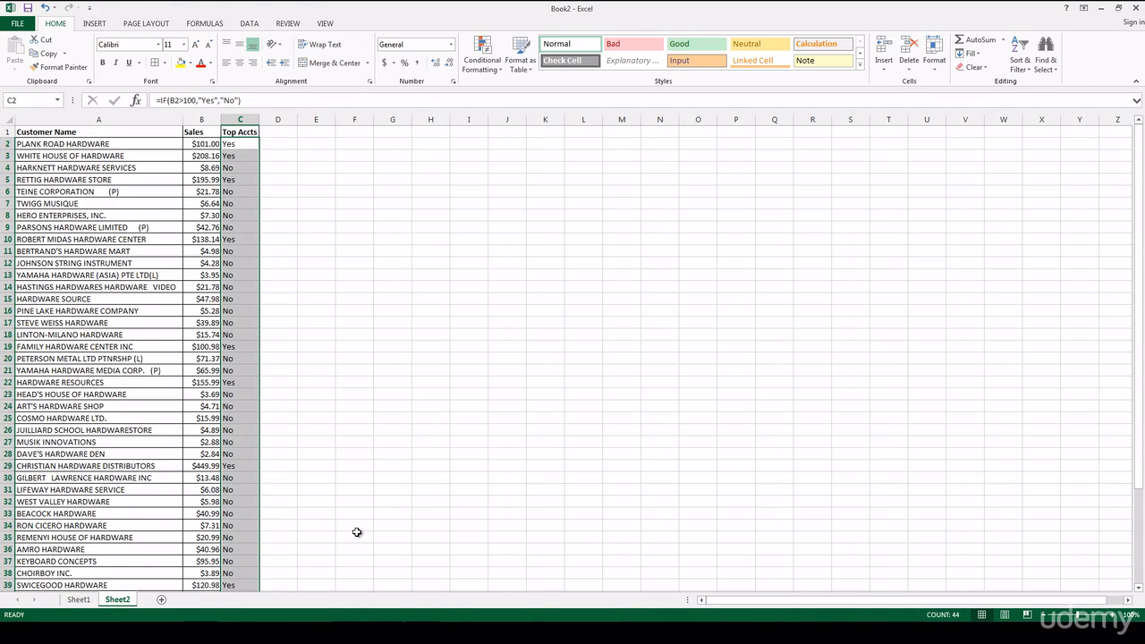
click(240, 167)
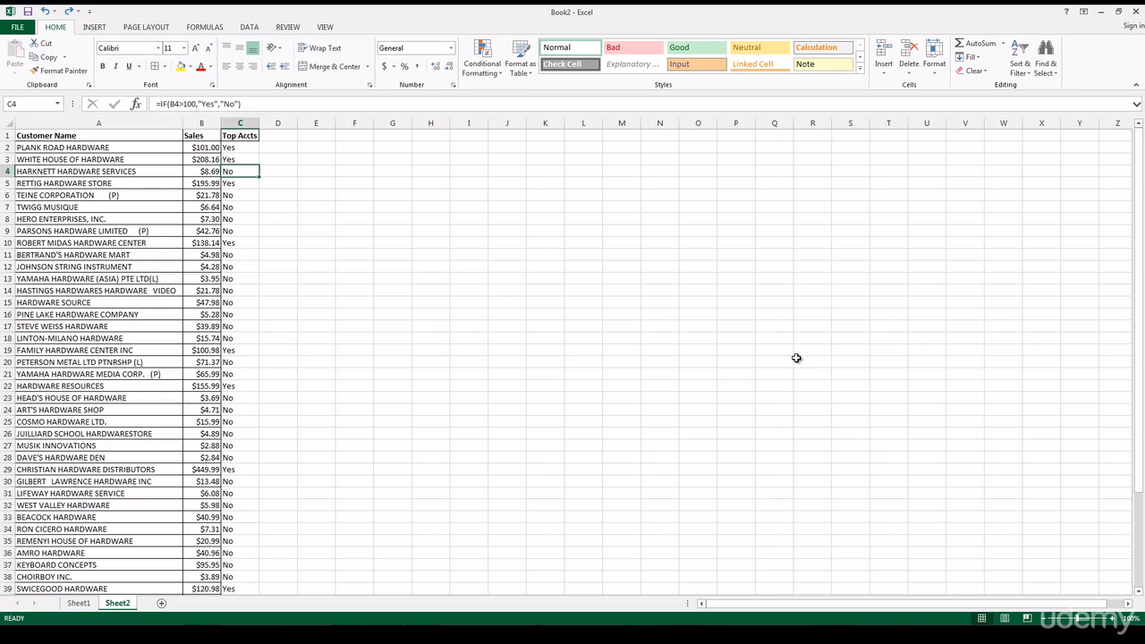
Sort the customer table with a custom sort by Top Accts, on values, in Z to A order.
click(1022, 65)
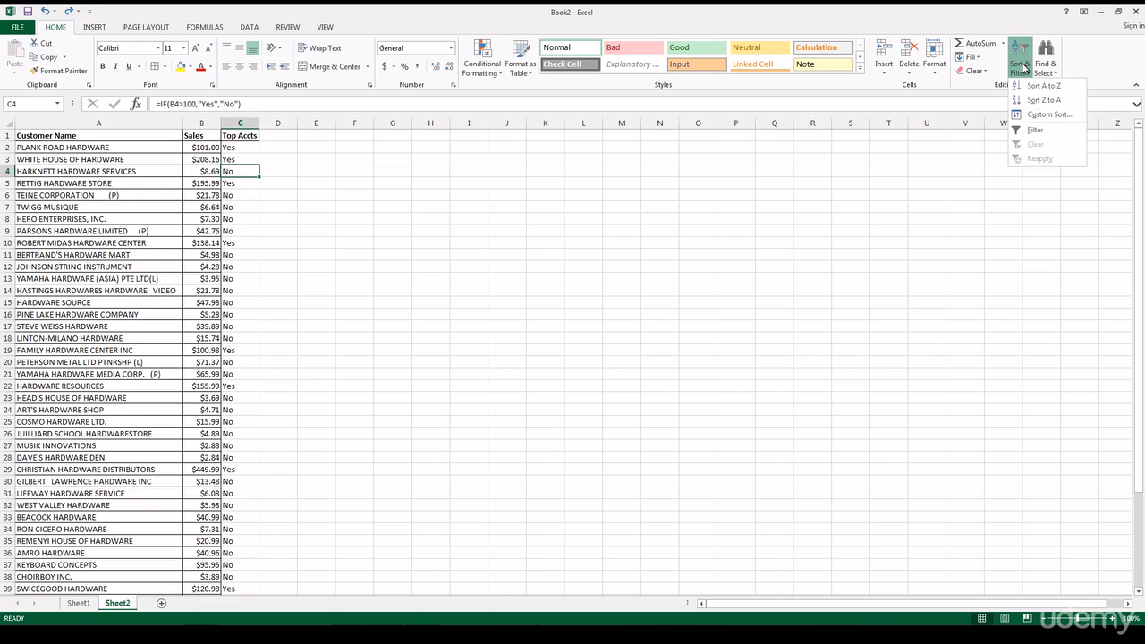
click(1039, 115)
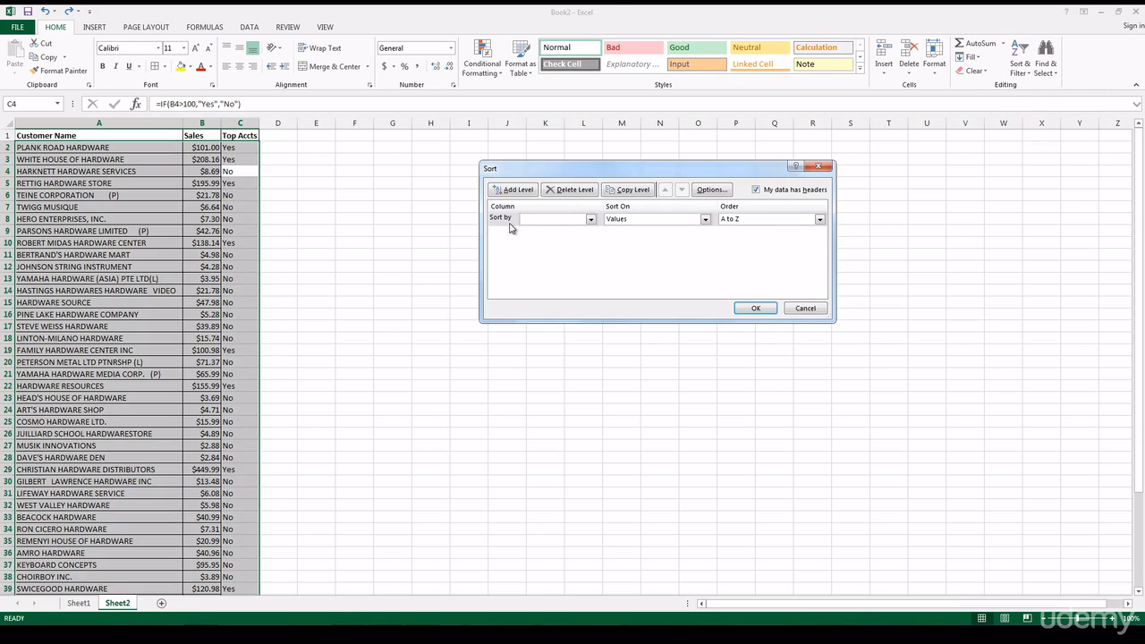
click(552, 222)
click(560, 246)
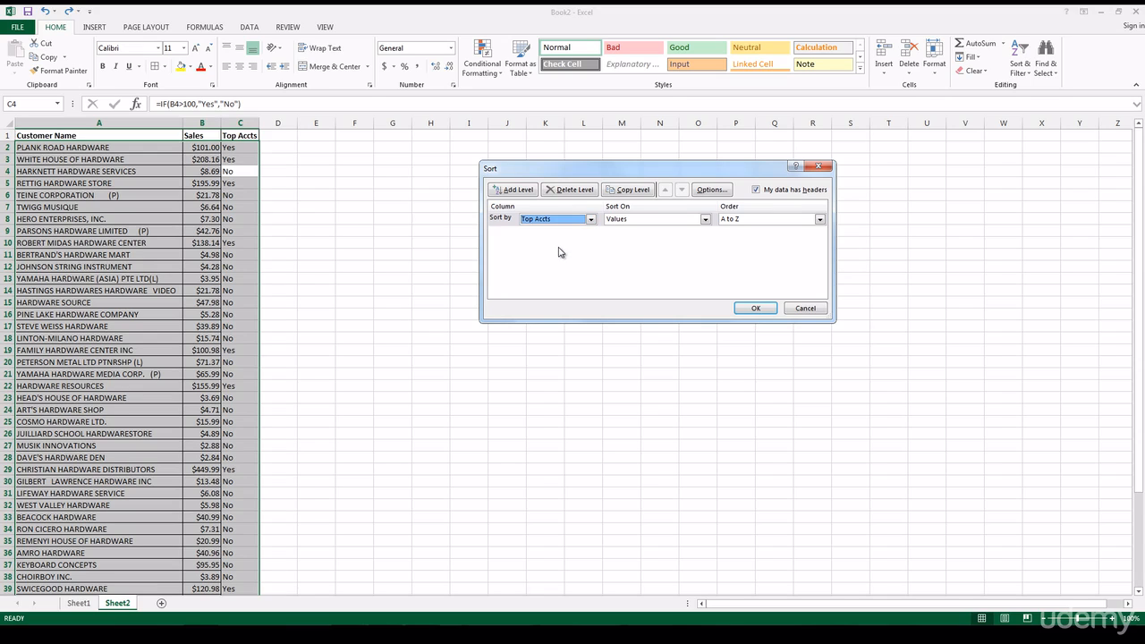
click(818, 220)
click(807, 238)
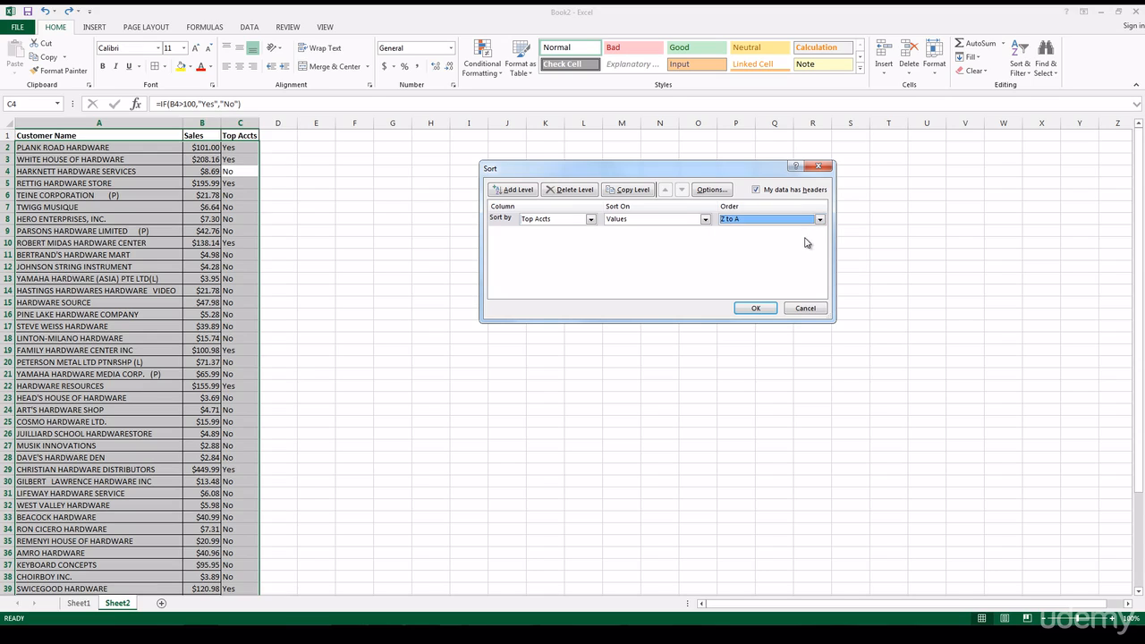
click(760, 307)
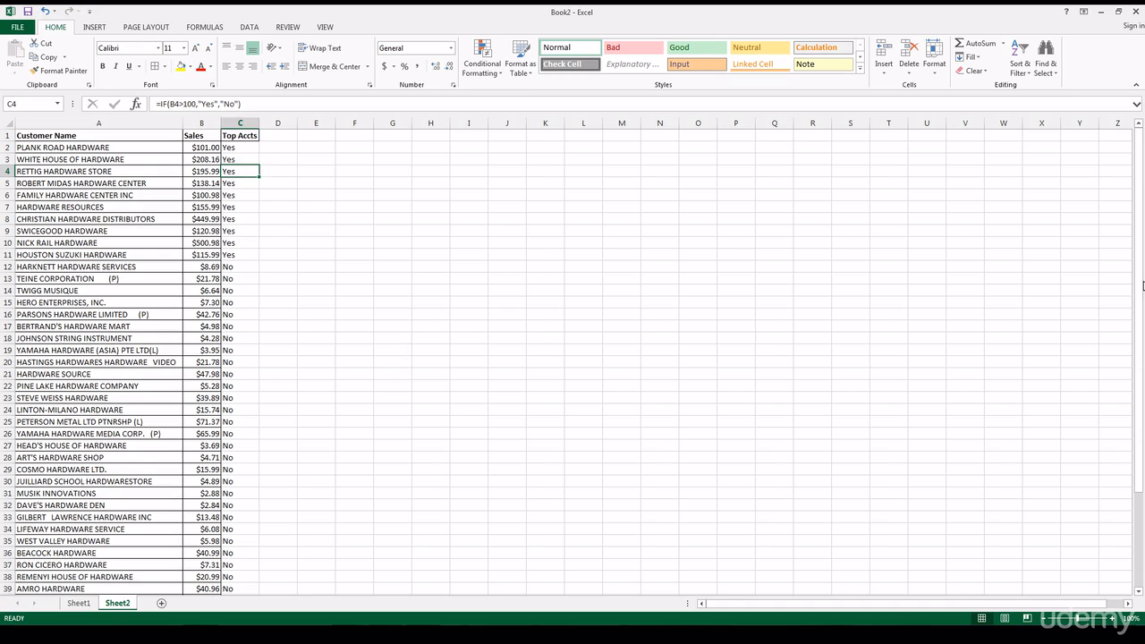
Filter the Top Accts column to show only the Yes rows, and turn filtering back off.
click(1020, 67)
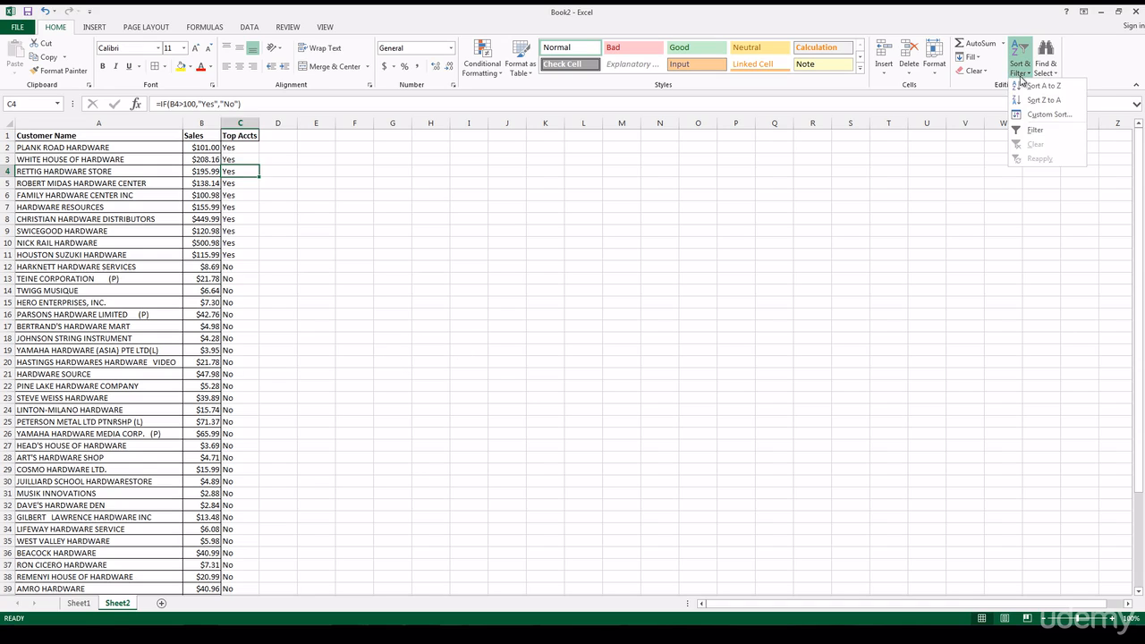
click(1035, 131)
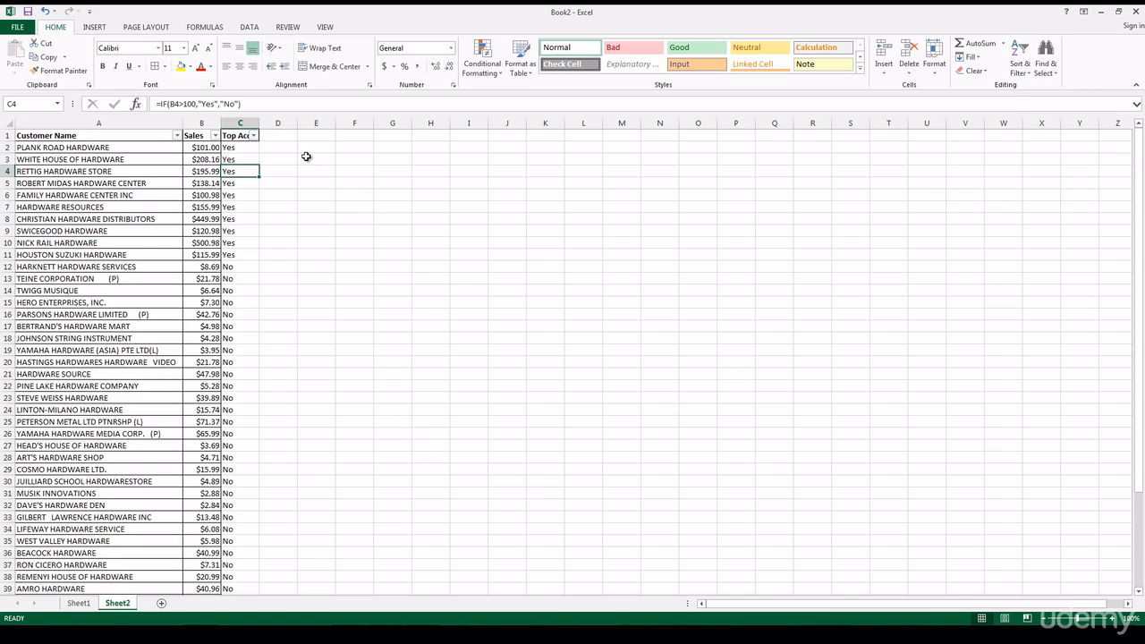
click(254, 135)
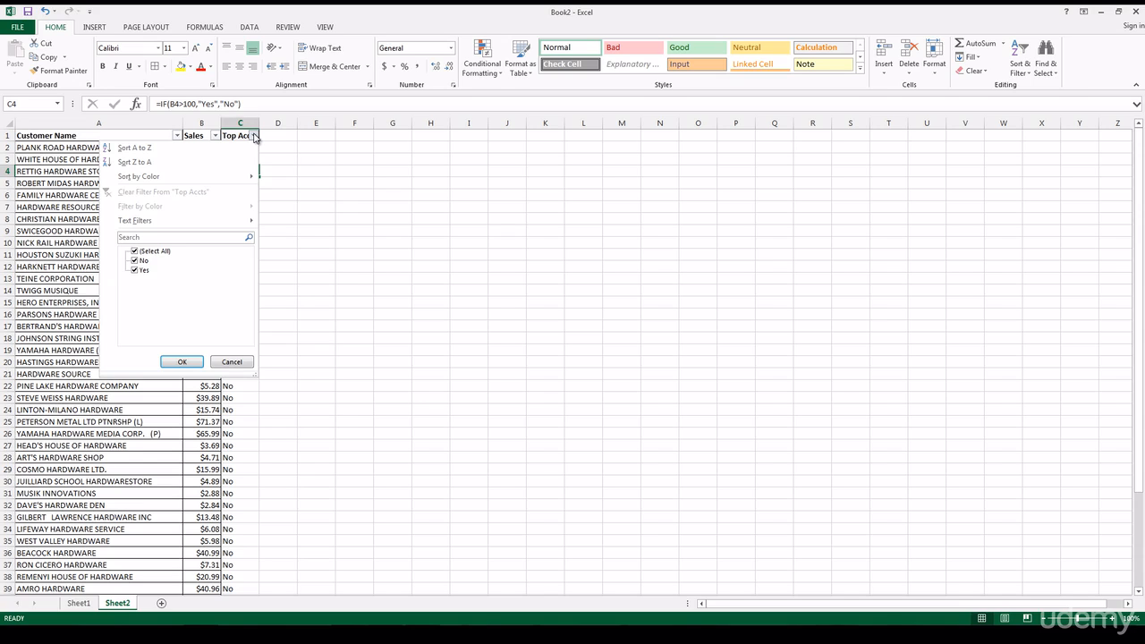
click(254, 135)
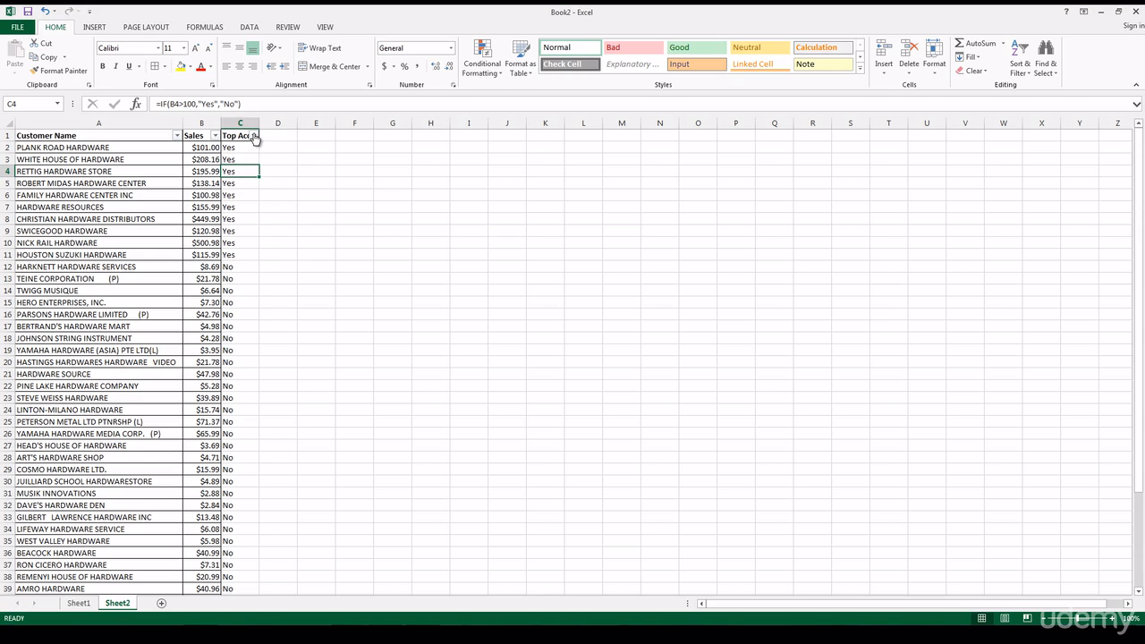
click(254, 135)
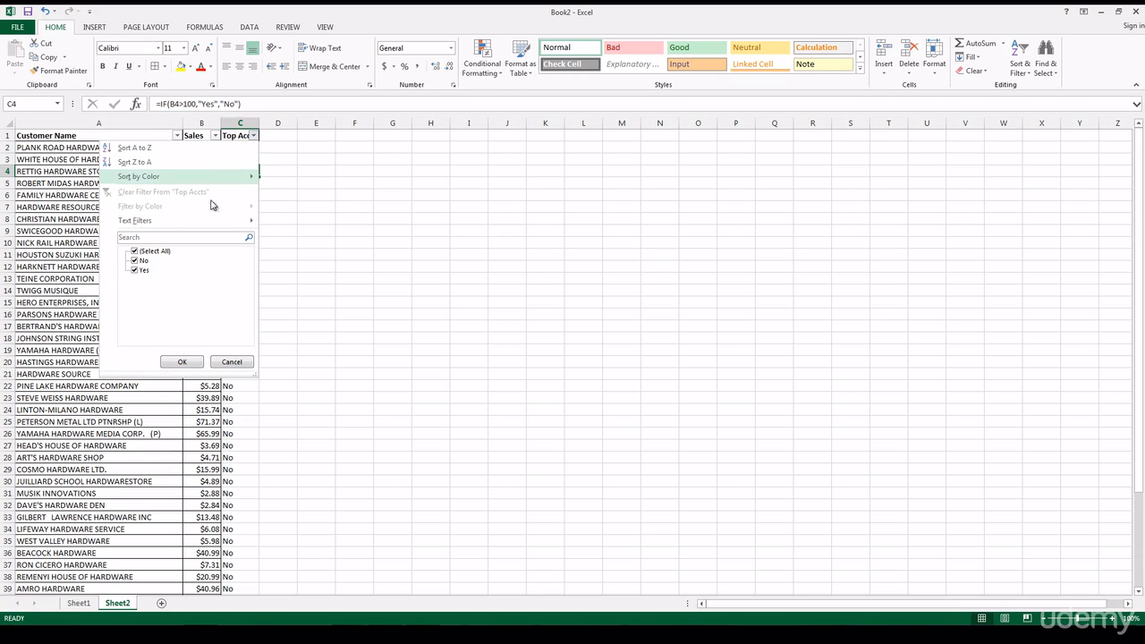
click(139, 261)
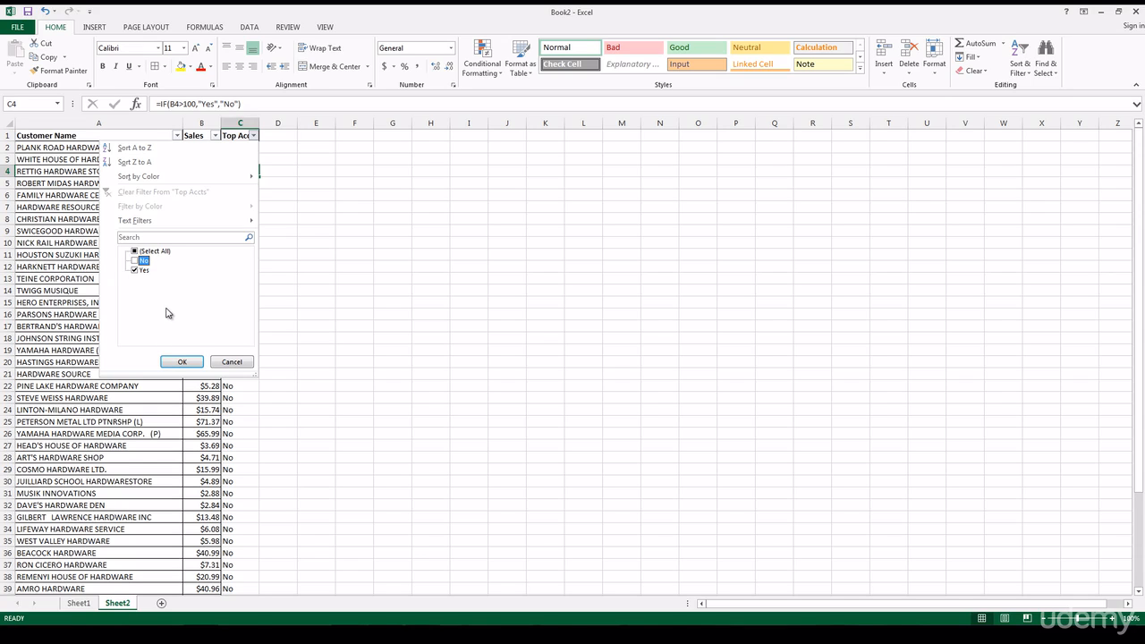
click(197, 363)
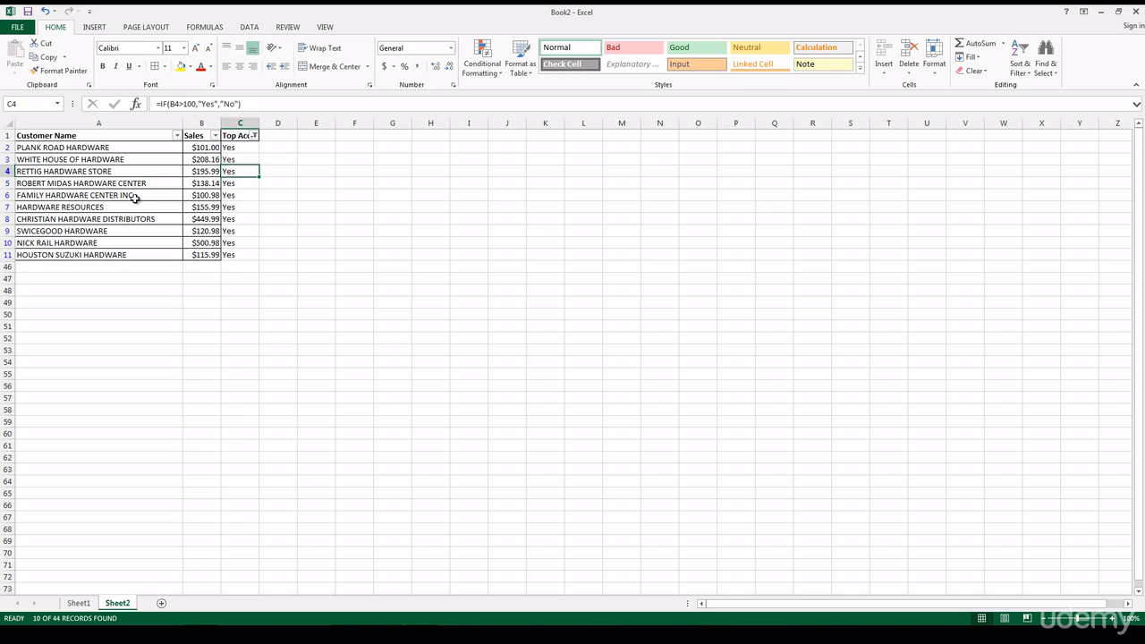
key(ctrl+shift+l)
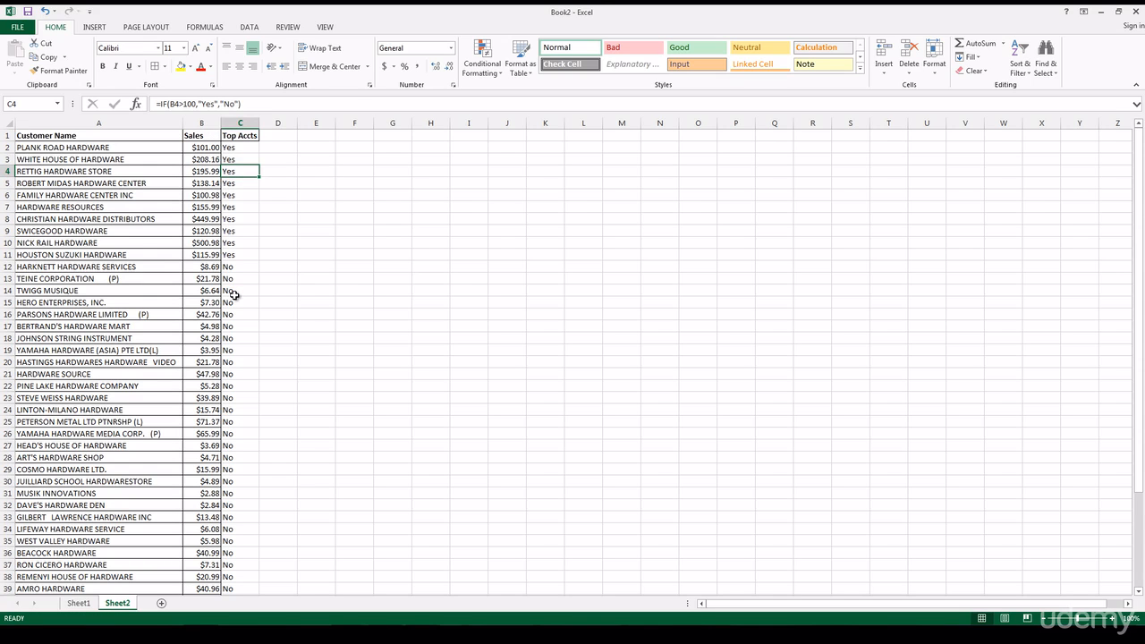